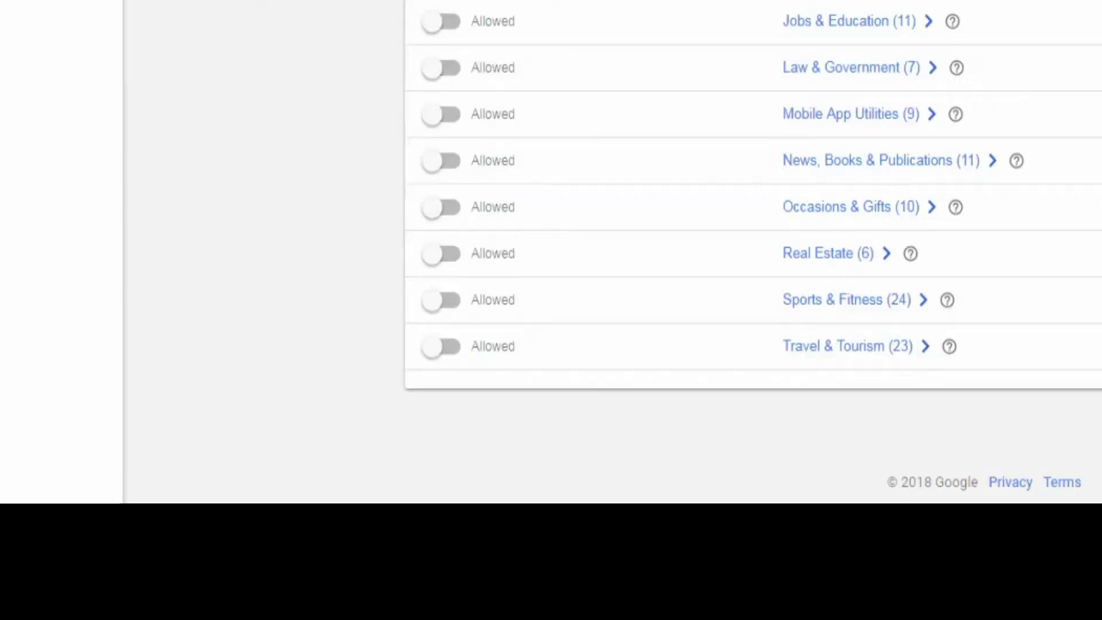
Begin adding a new app in AdMob and answer the published-app question
left_click(48, 122)
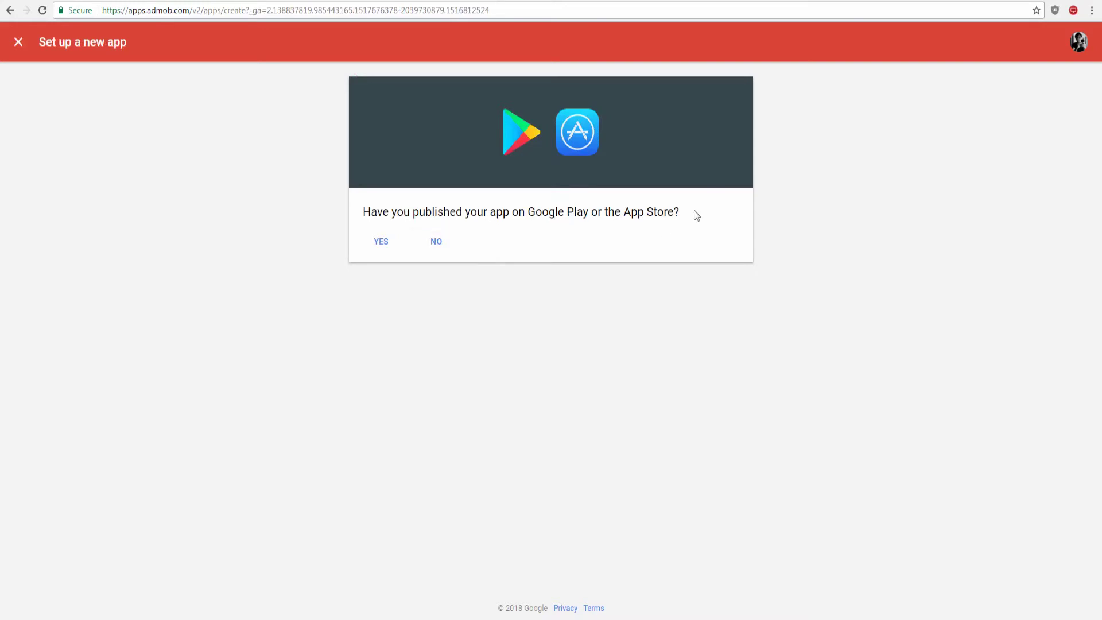
left_click_drag(695, 216, 261, 245)
left_click(267, 253)
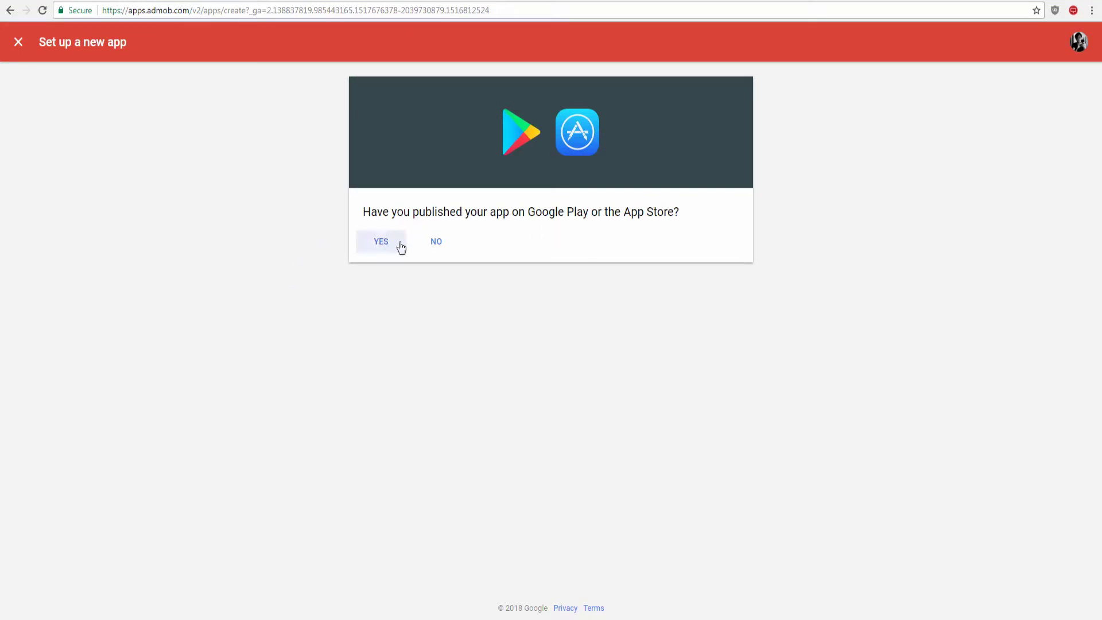
left_click(430, 244)
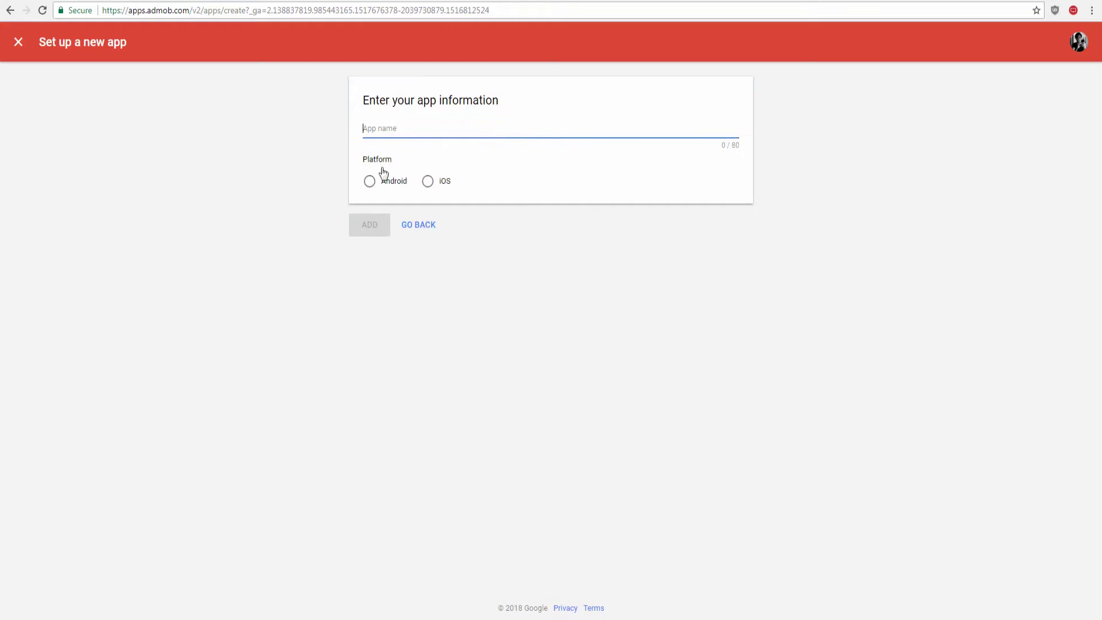
Name the app 'Mobile Game App', set its platform to Android and add it
left_click(369, 181)
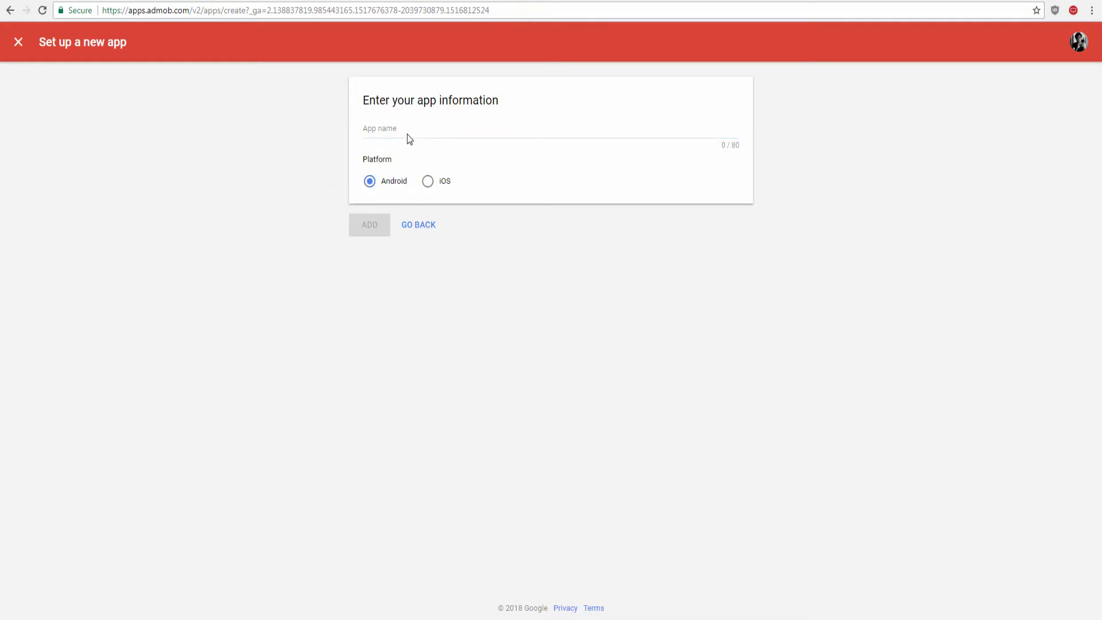
left_click(407, 136)
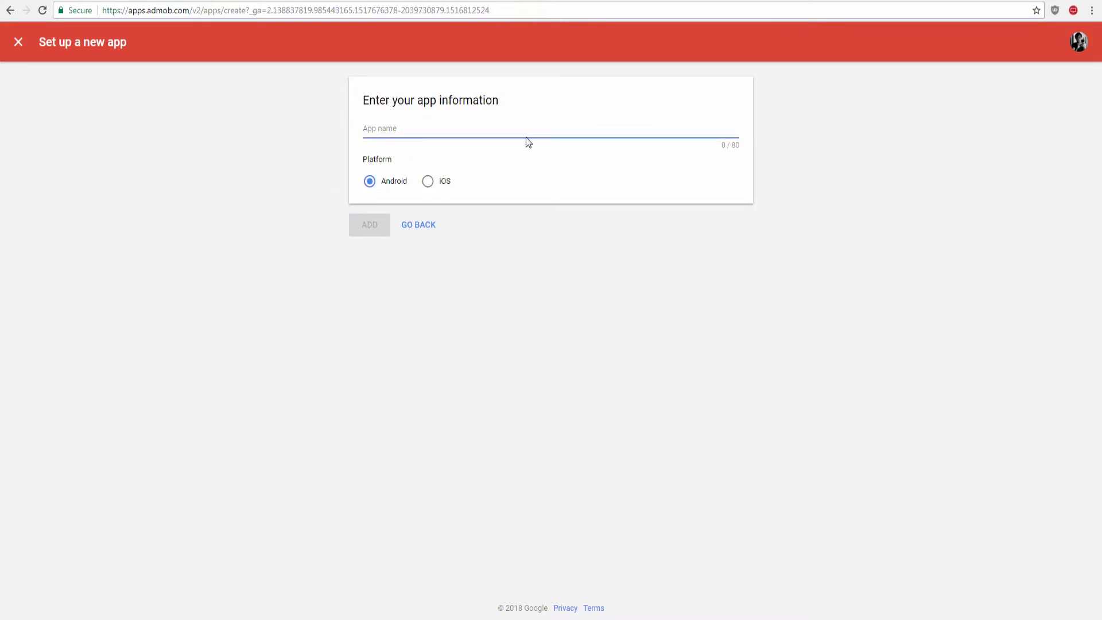
type("Mobile")
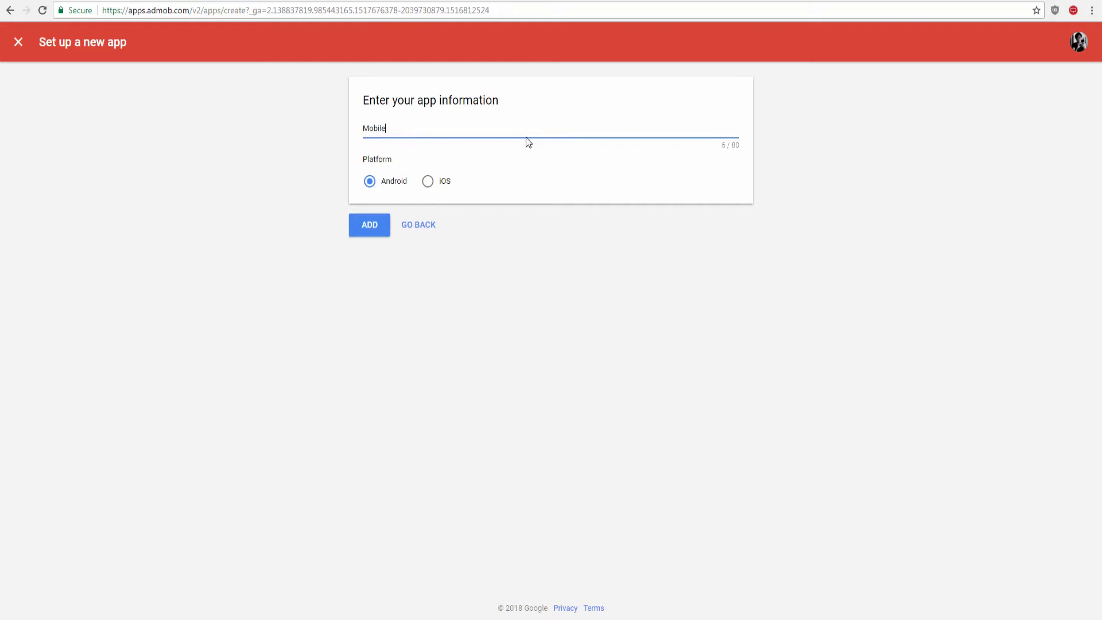
type(" Game App")
left_click(369, 227)
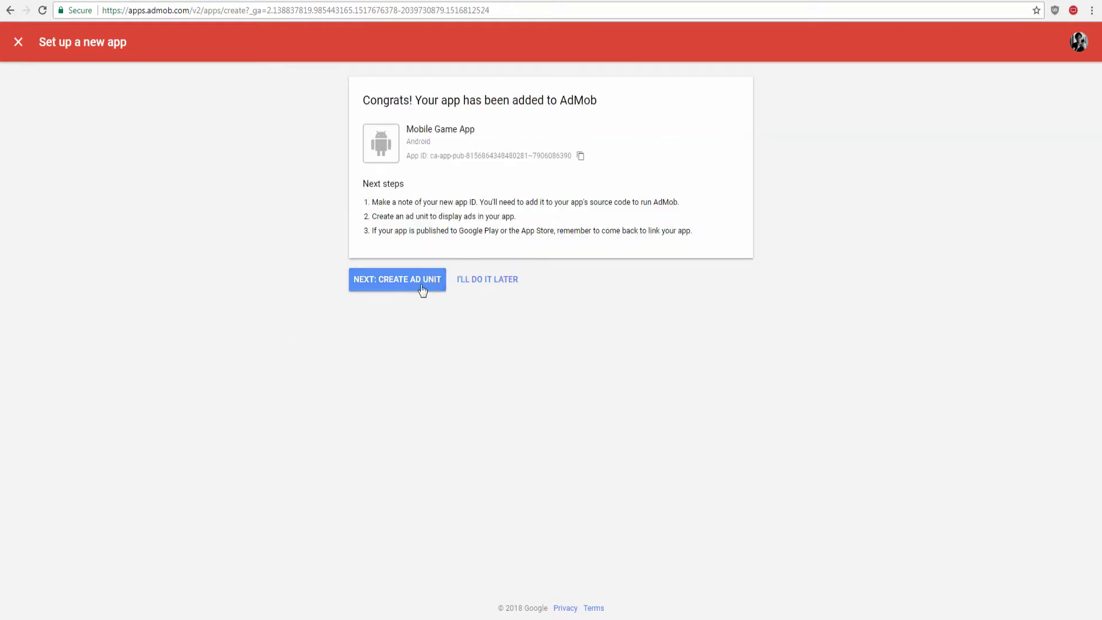
Create a Banner ad unit named 'Mobile Game Banner' for the app
left_click(421, 290)
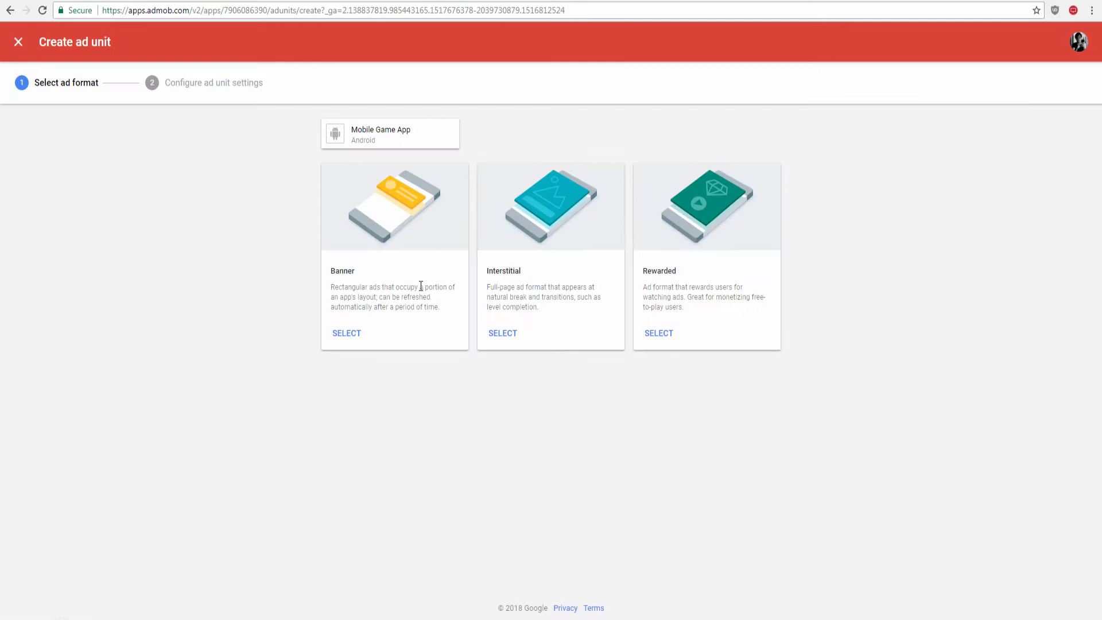
left_click(345, 335)
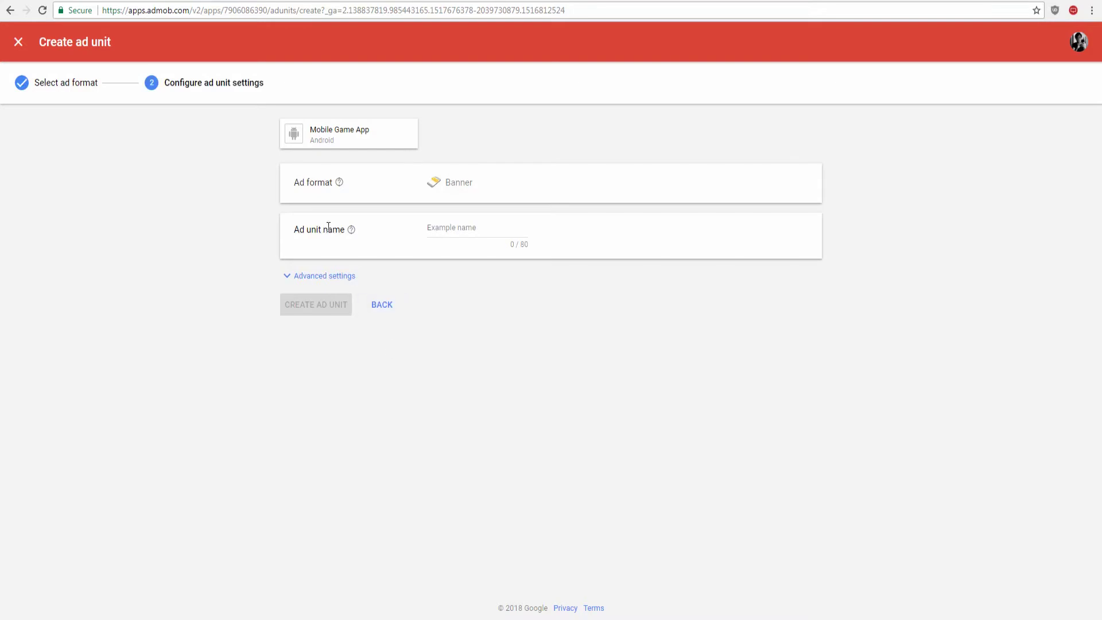
left_click(475, 228)
type("Mobile Gam")
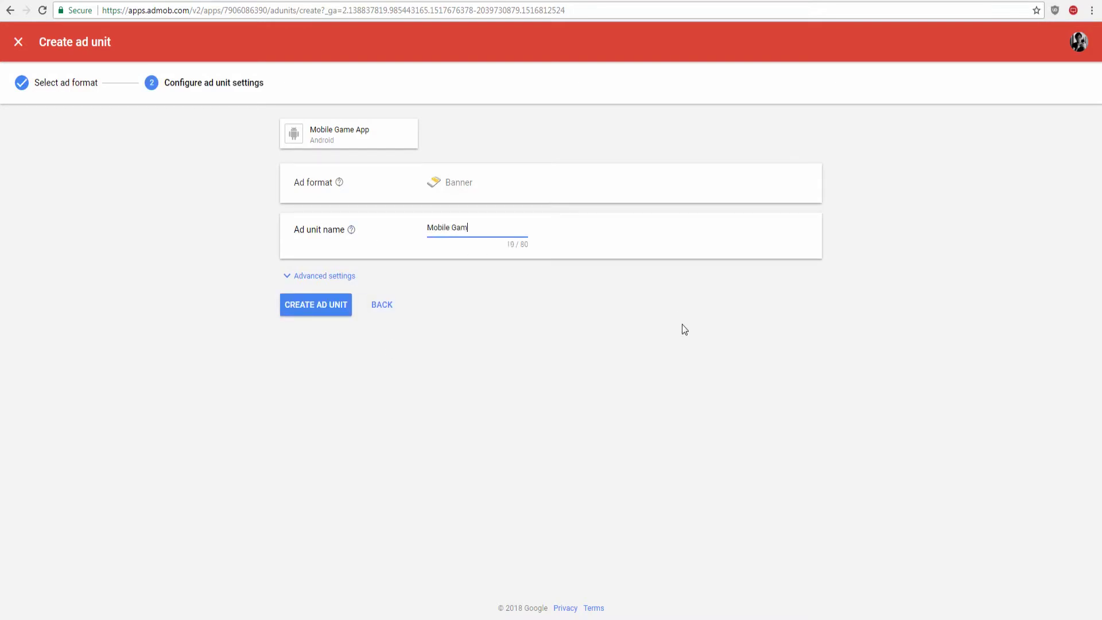
type("e Banner")
left_click(309, 302)
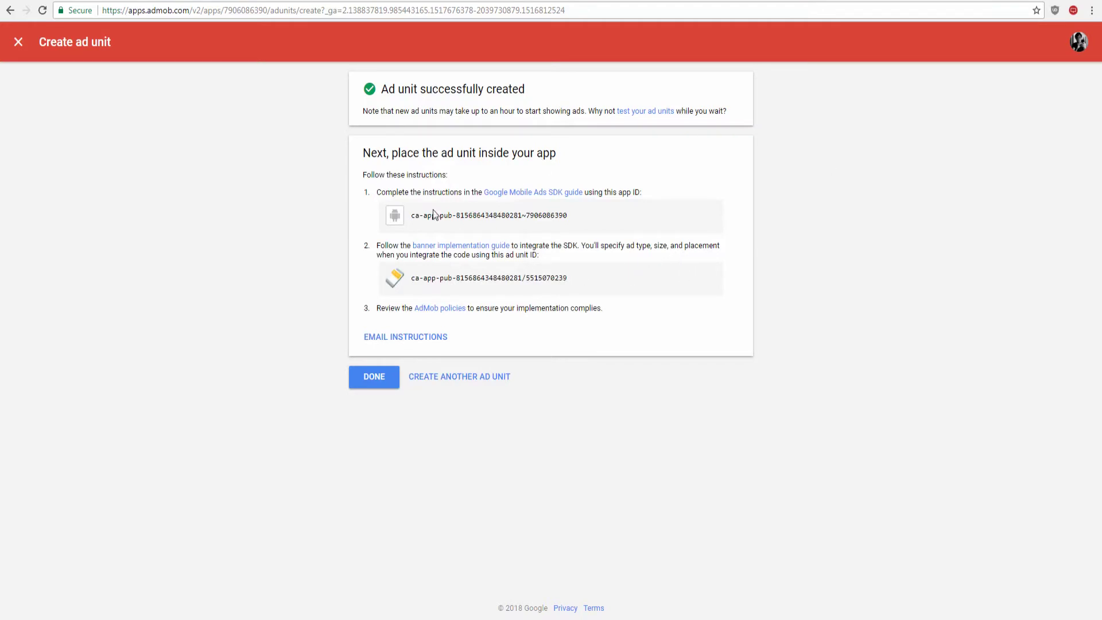
Select the new banner's ad unit ID for copying
left_click_drag(568, 277, 409, 282)
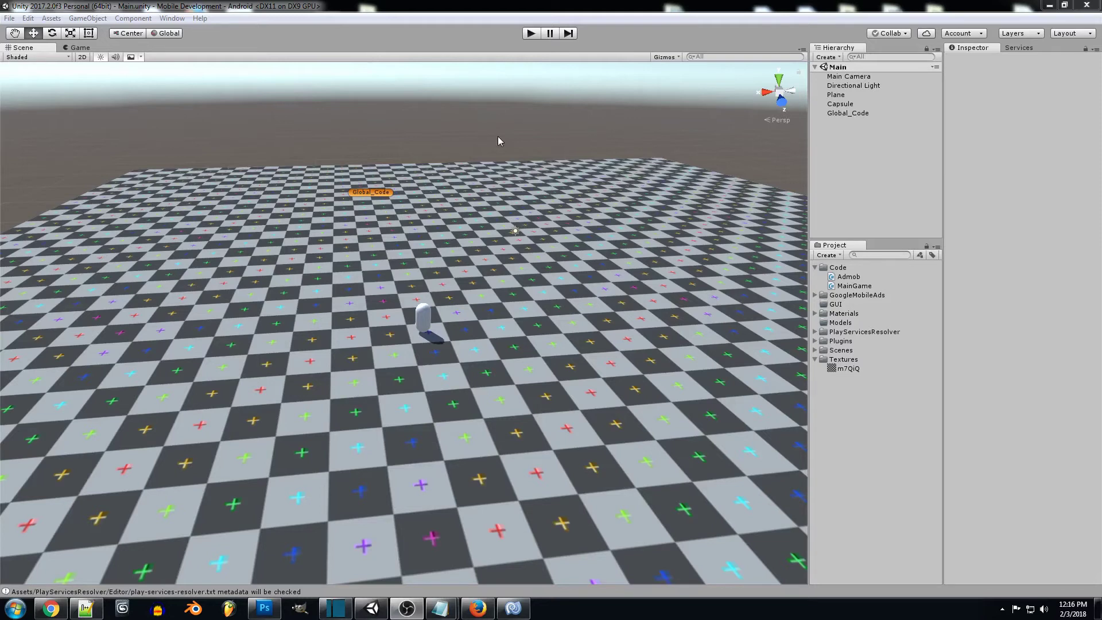
left_click(88, 21)
mouse_move(81, 116)
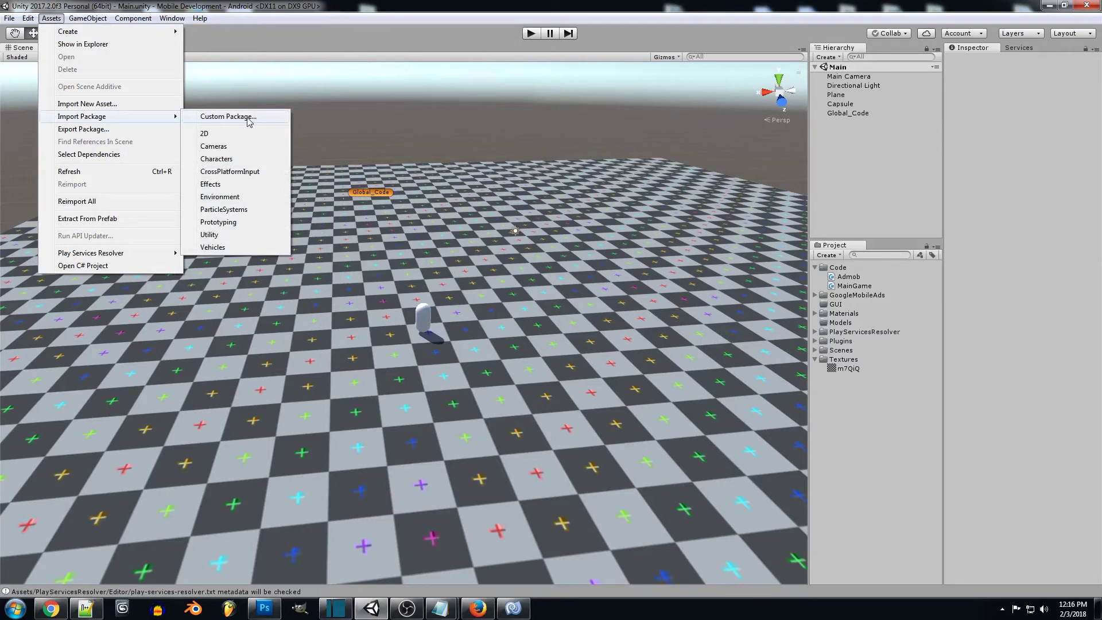
left_click(387, 124)
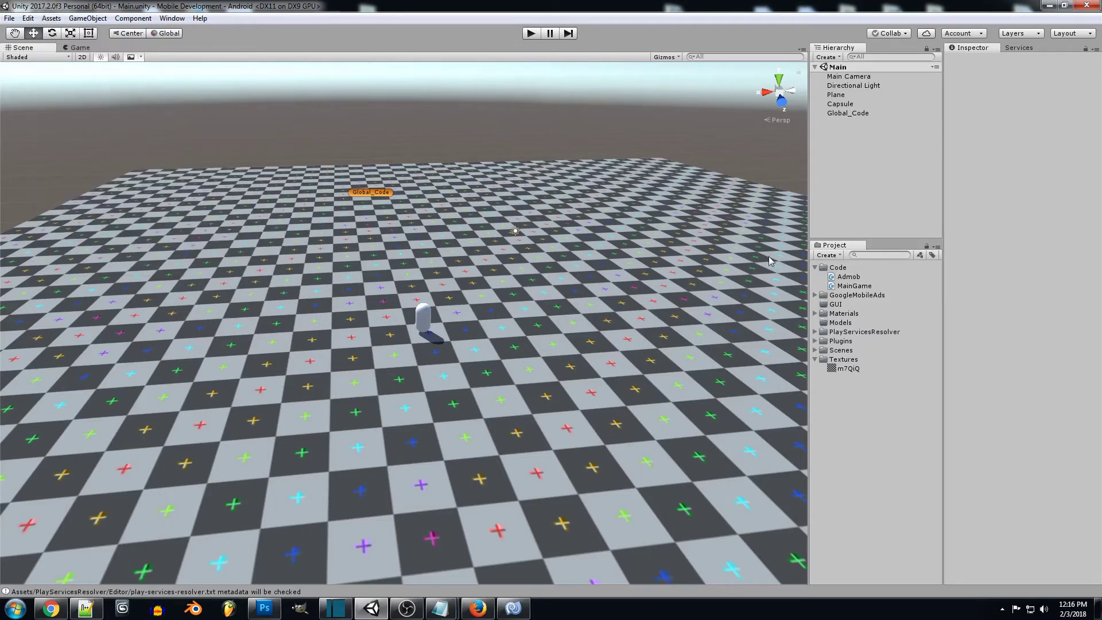
left_click(882, 297)
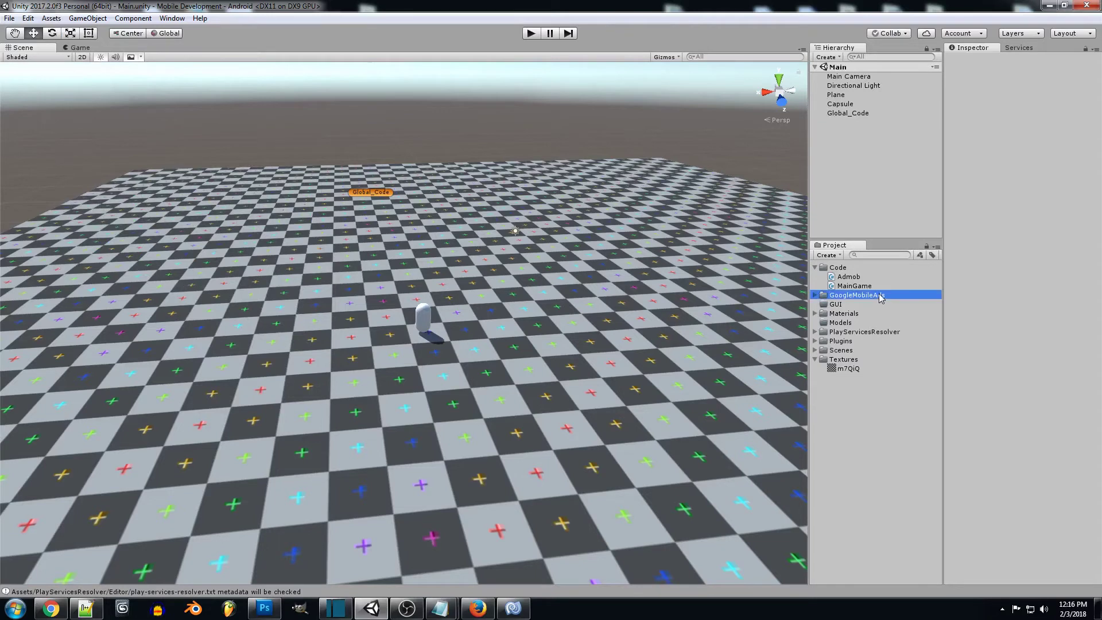
left_click(871, 331)
left_click(864, 340)
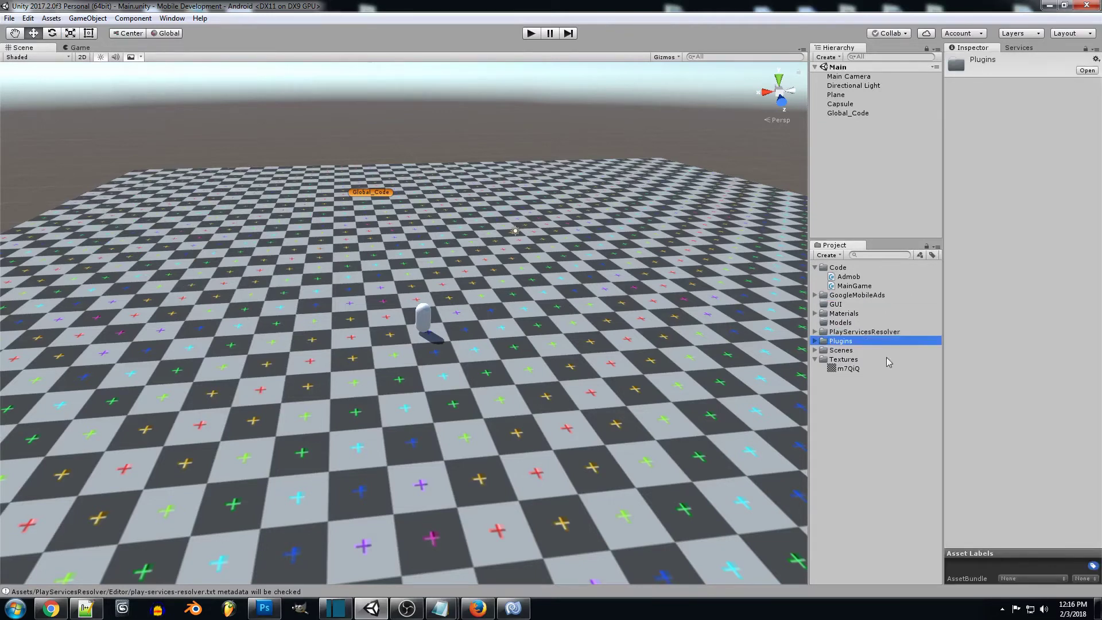
left_click(815, 332)
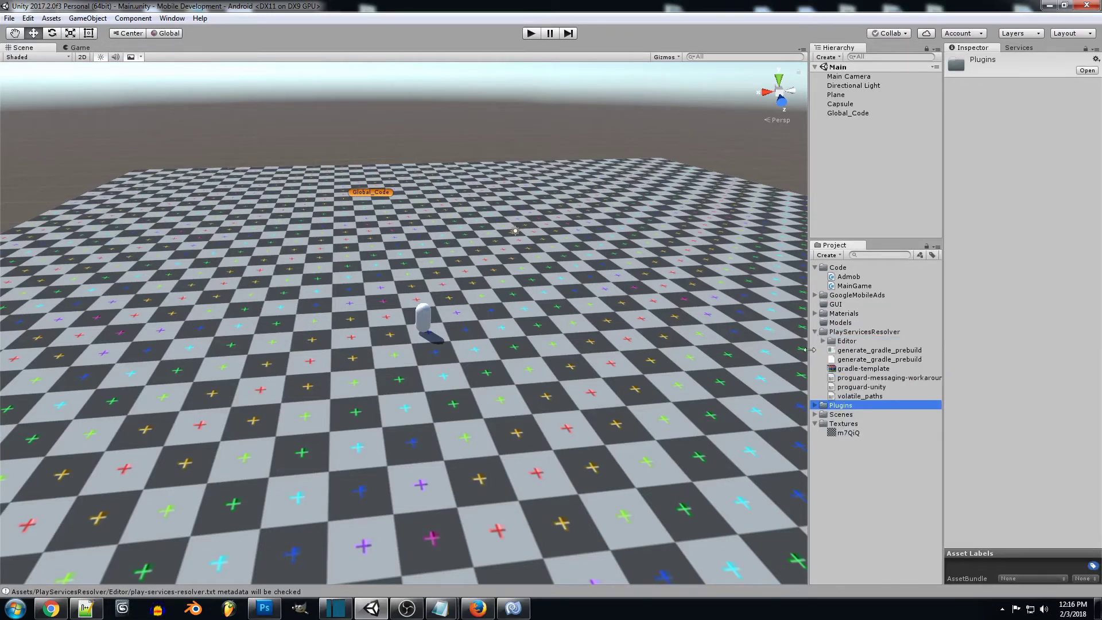
left_click(816, 406)
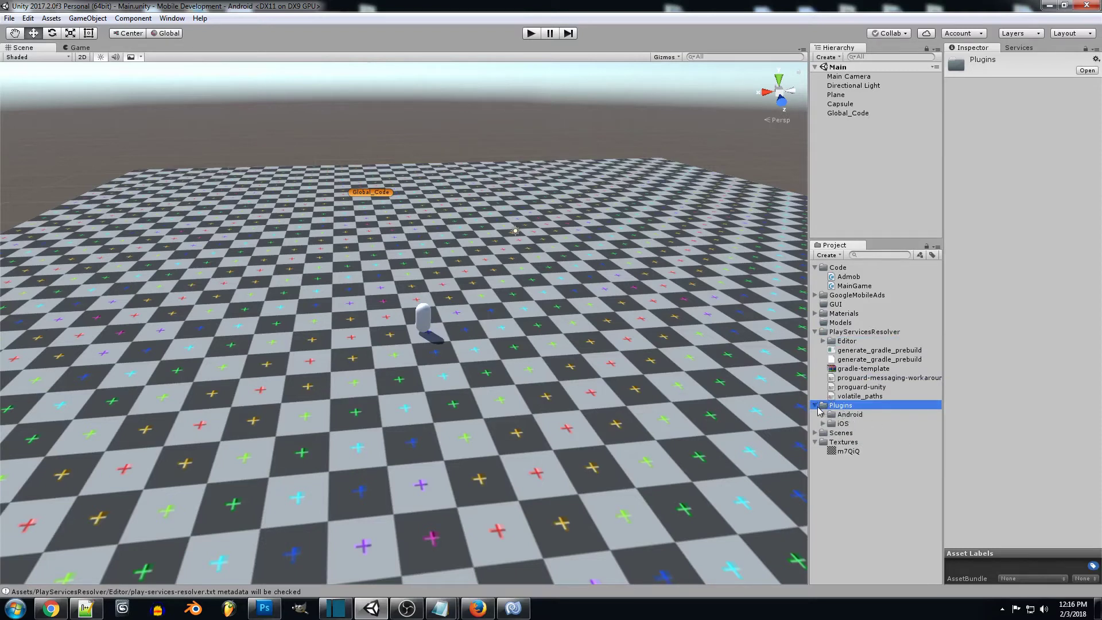
left_click(816, 405)
left_click(815, 331)
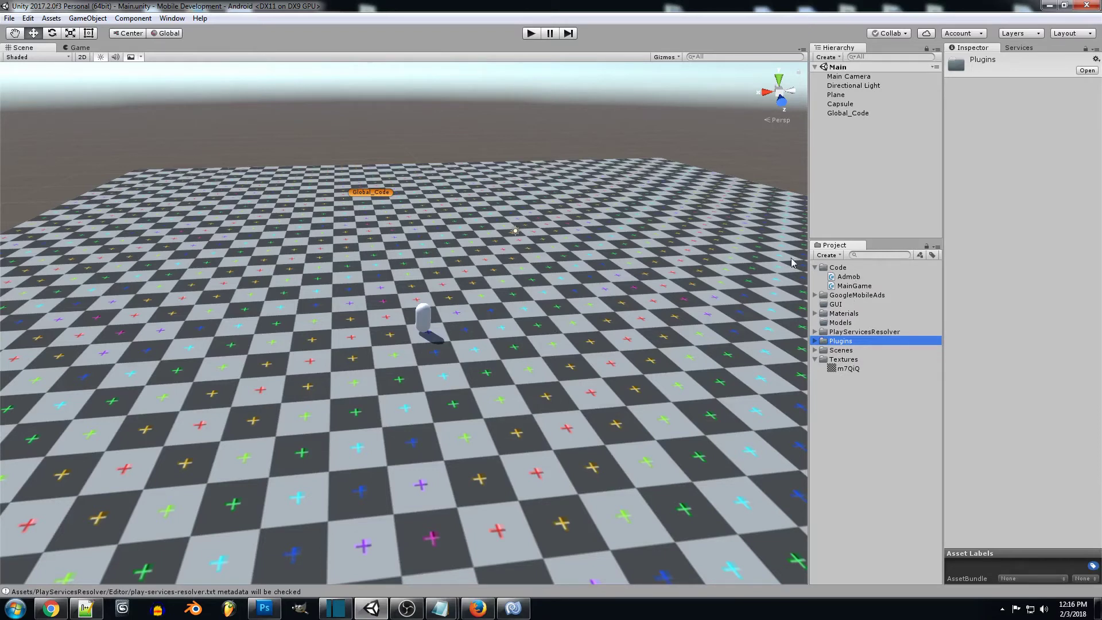
left_click(863, 277)
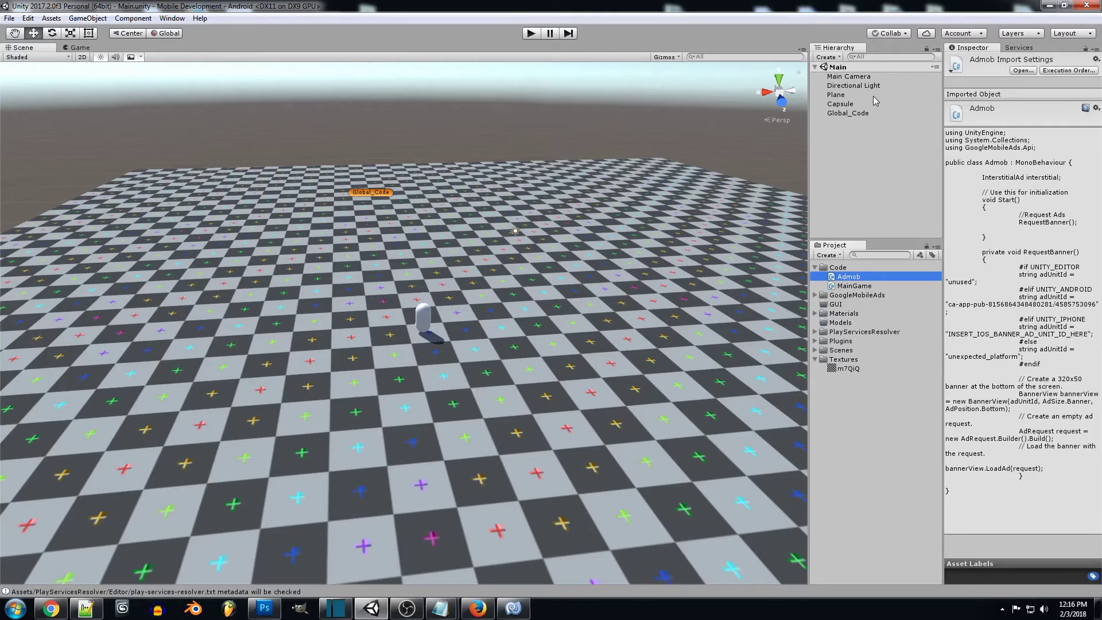
left_click(868, 149)
left_click(97, 18)
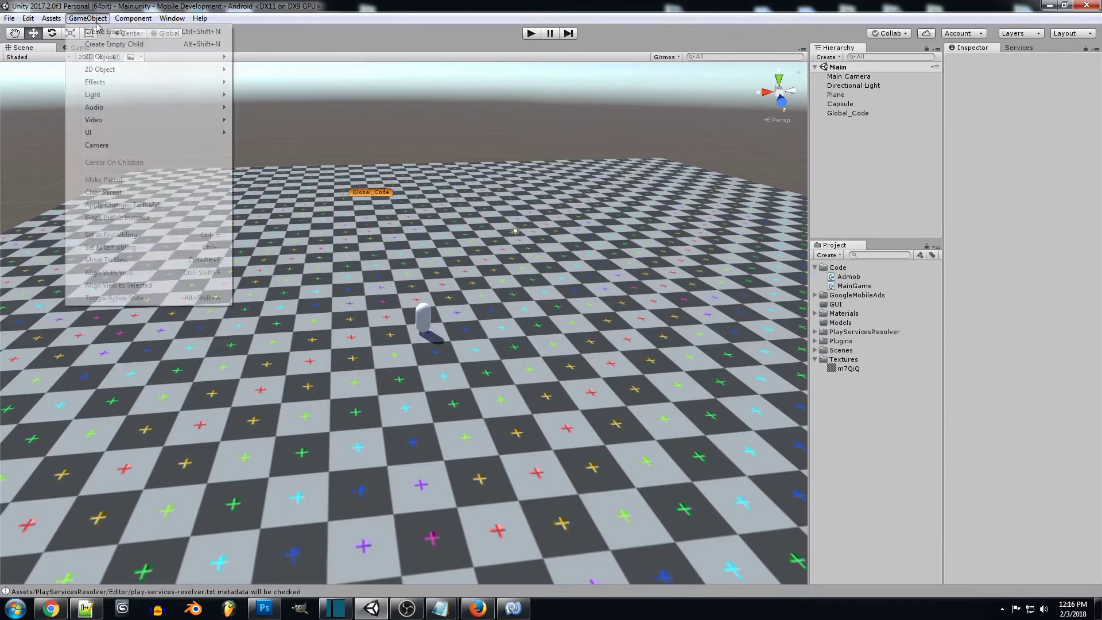
left_click(917, 118)
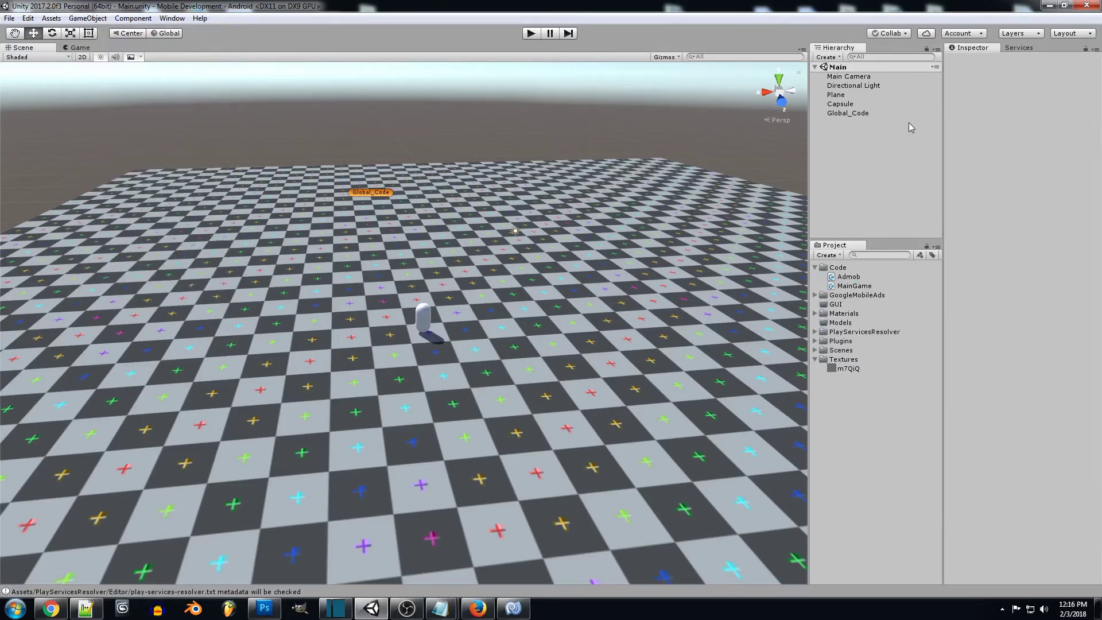
left_click(859, 116)
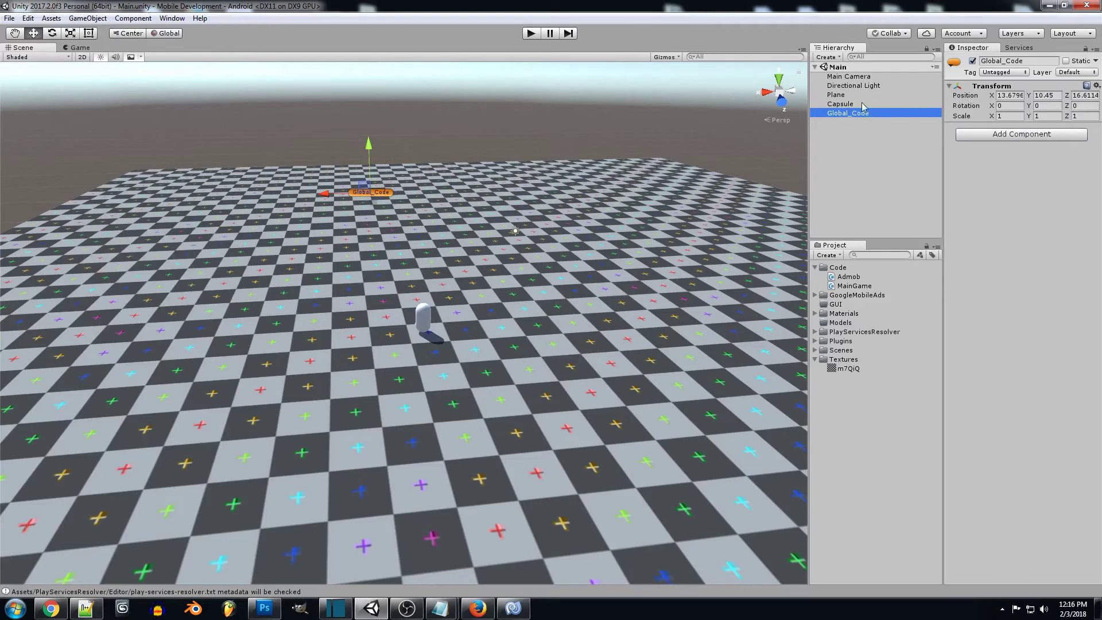
left_click(859, 102)
left_click(861, 96)
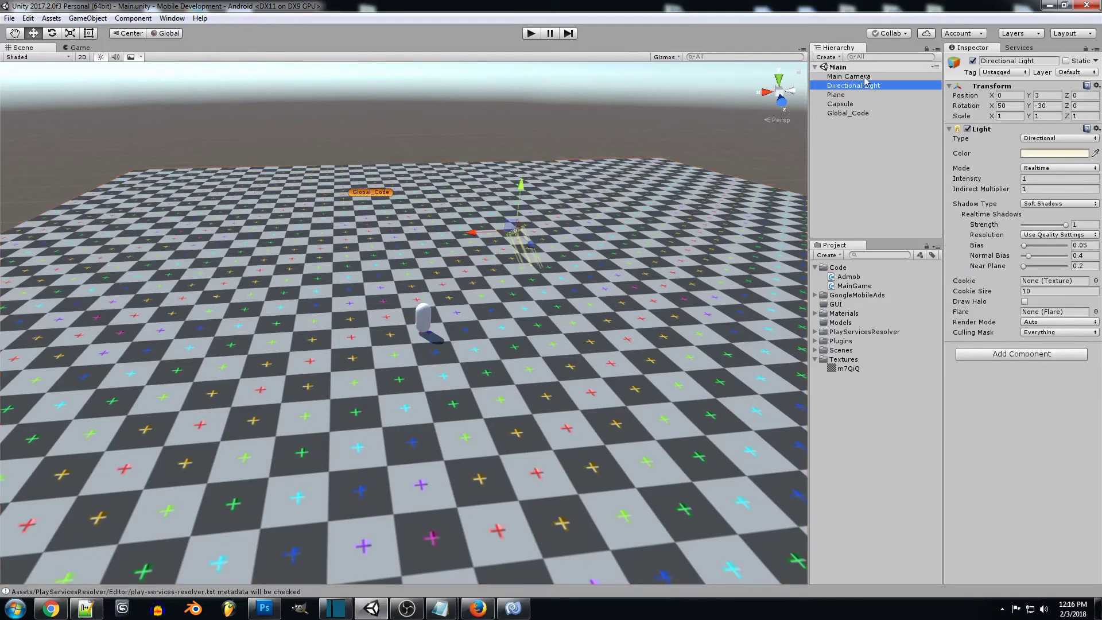
left_click(865, 77)
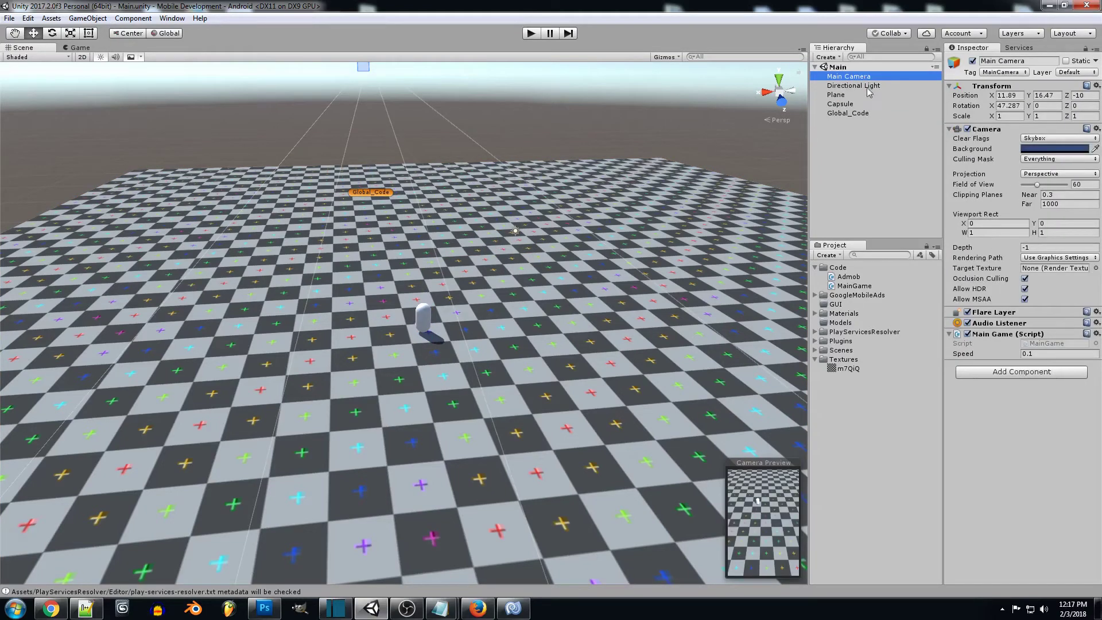
left_click(867, 87)
Drag Admob.cs onto Global_Code in the Inspector to attach the script, then deselect
left_click(868, 94)
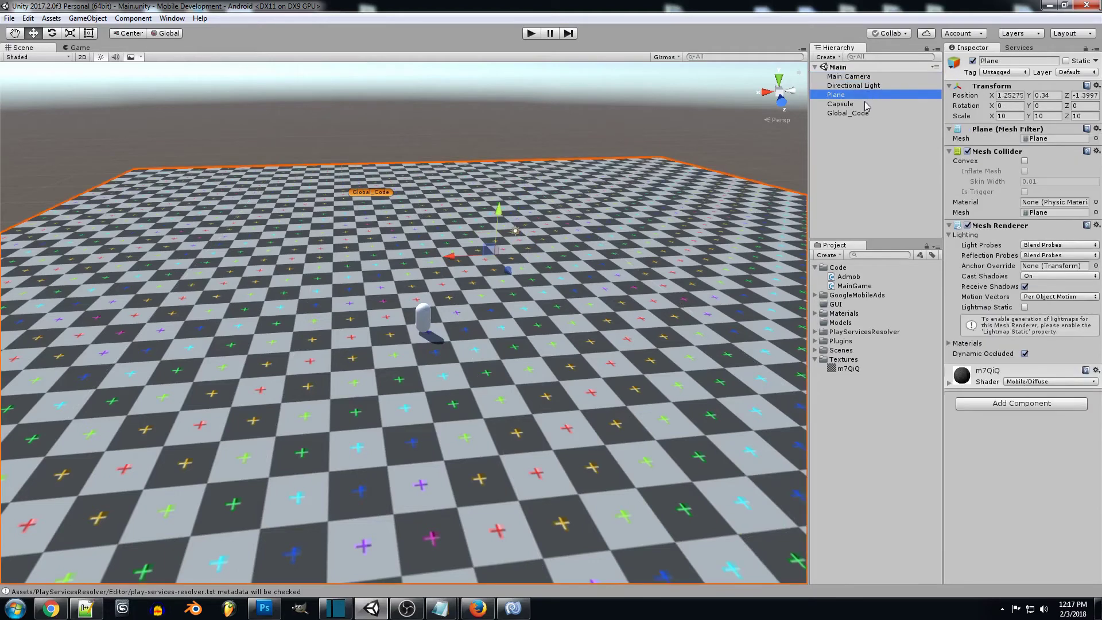
left_click(867, 103)
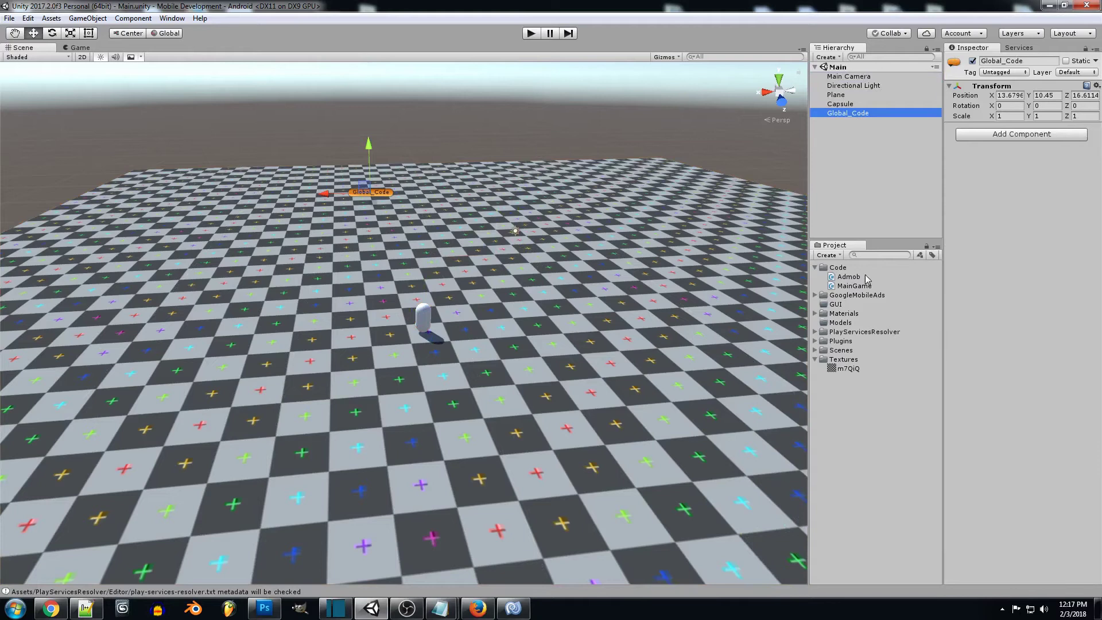
left_click_drag(864, 277, 987, 262)
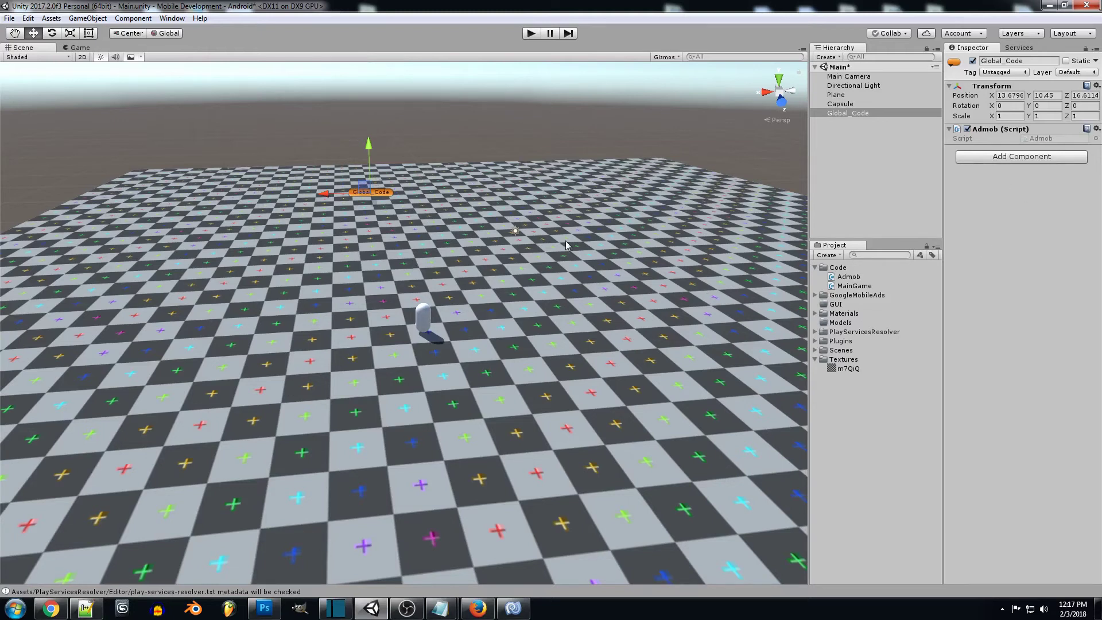
left_click(506, 107)
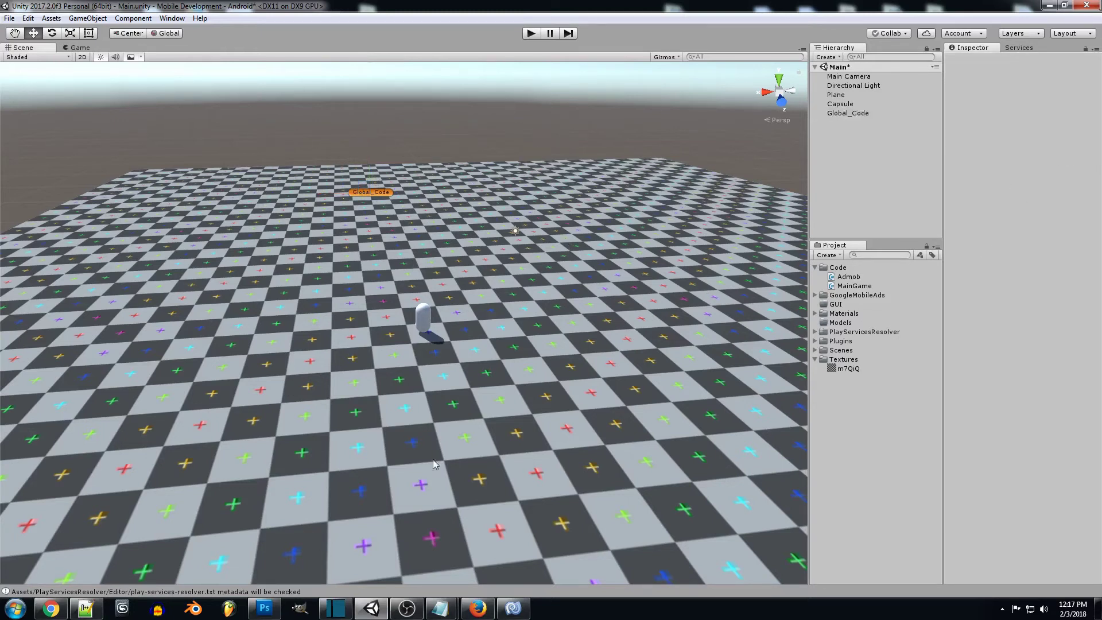
Review the Android ad ID line and AdSize.Banner in RequestBanner() of Admob.cs
left_click(515, 609)
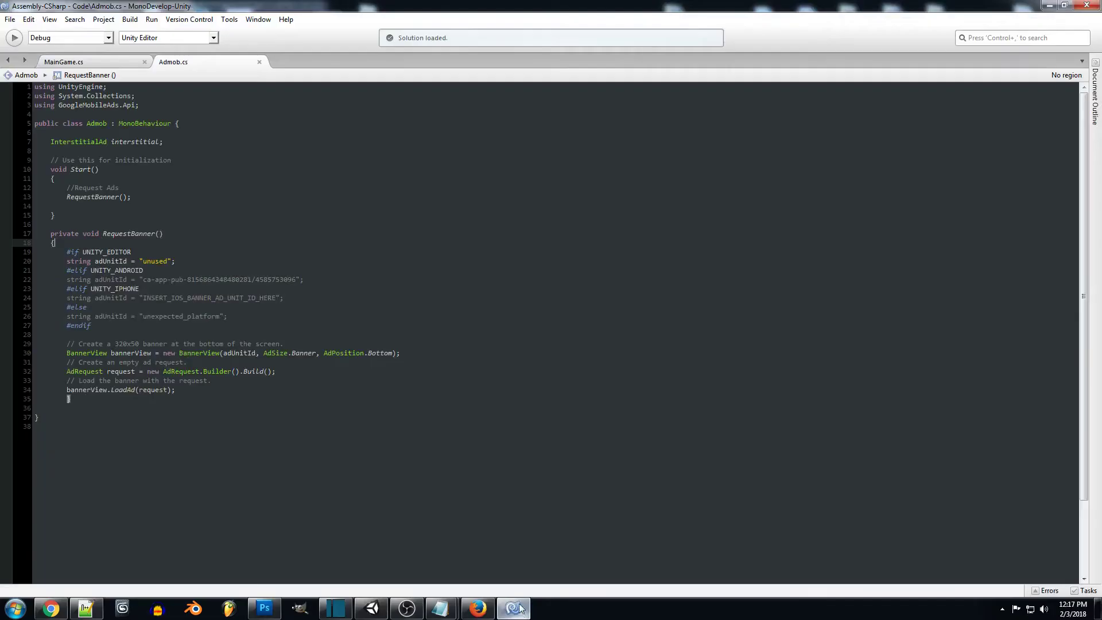
left_click(413, 276)
scroll(160, 178, "down", 2)
scroll(180, 184, "up", 2)
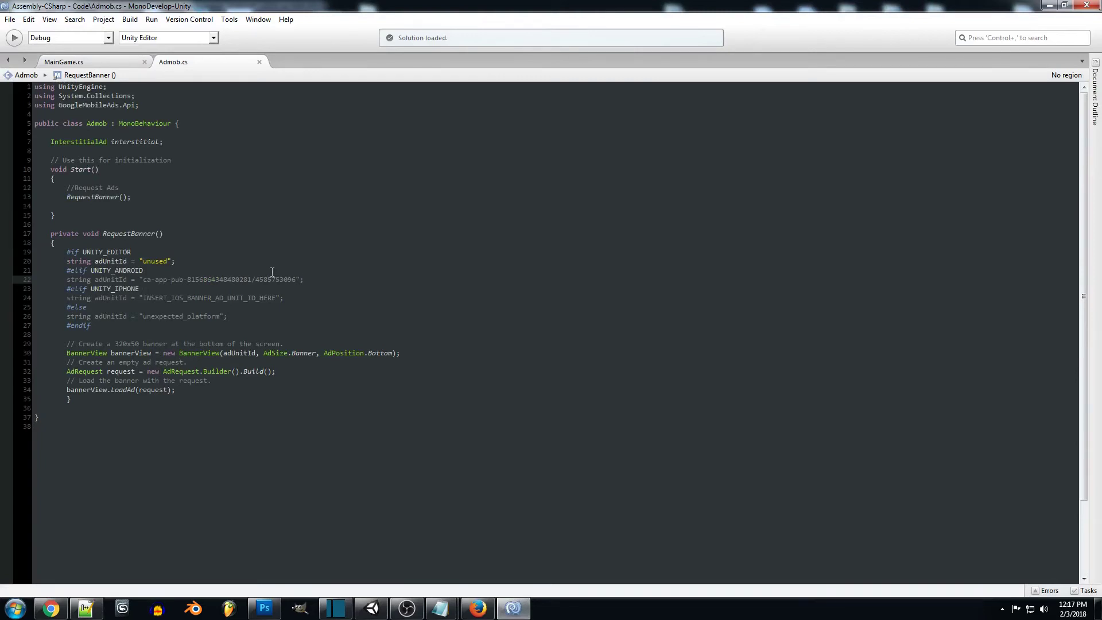
left_click_drag(262, 353, 319, 353)
left_click(399, 353)
Select the unused 'InterstitialAd interstitial;' declaration line for removal
left_click(393, 356)
key("Down")
left_click_drag(170, 143, 3, 132)
Delete the interstitial declaration and its blank line, then save Admob.cs
key("BackSpace")
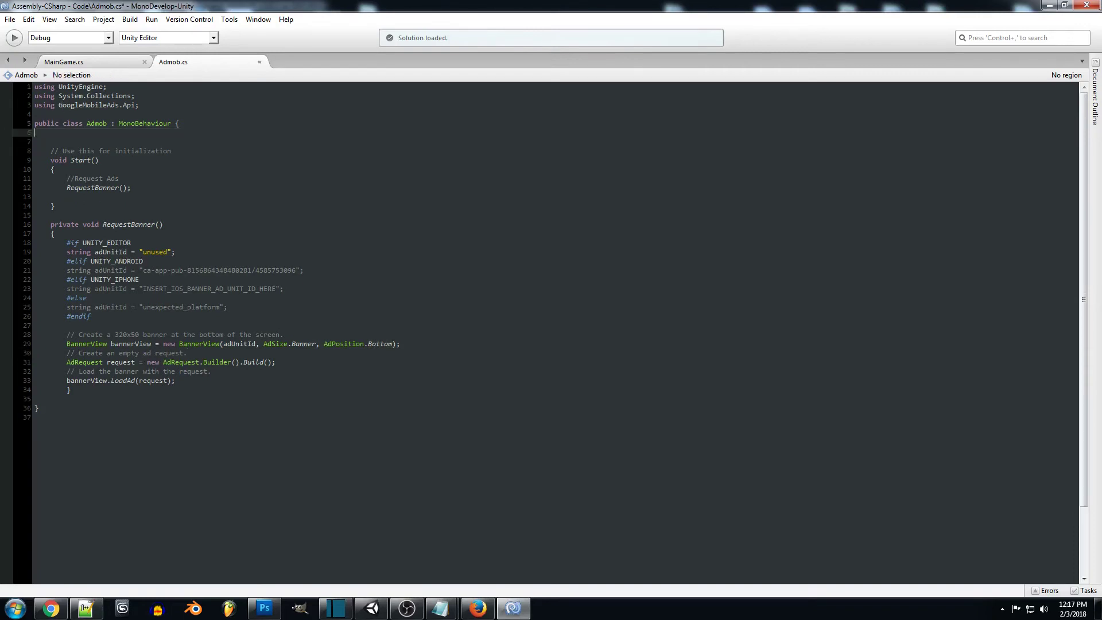
key("BackSpace")
left_click(215, 174)
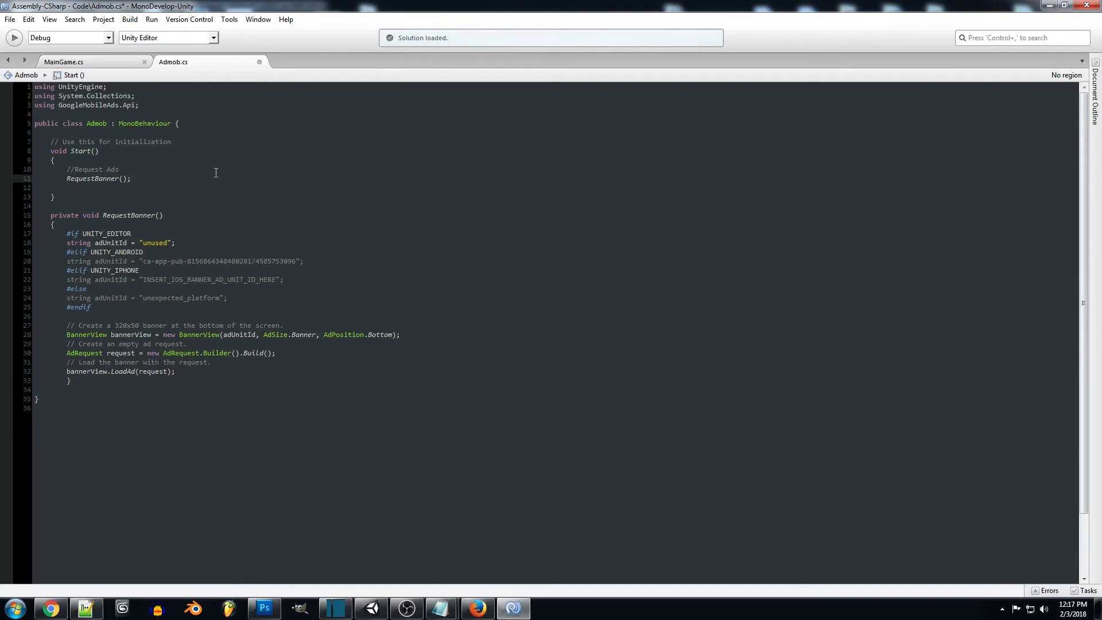
key("ctrl+s")
Point out the RequestBanner call in Start and highlight the Android adUnitId string
left_click_drag(67, 179, 125, 176)
left_click(169, 180)
scroll(214, 195, "down", 3)
left_click(155, 191)
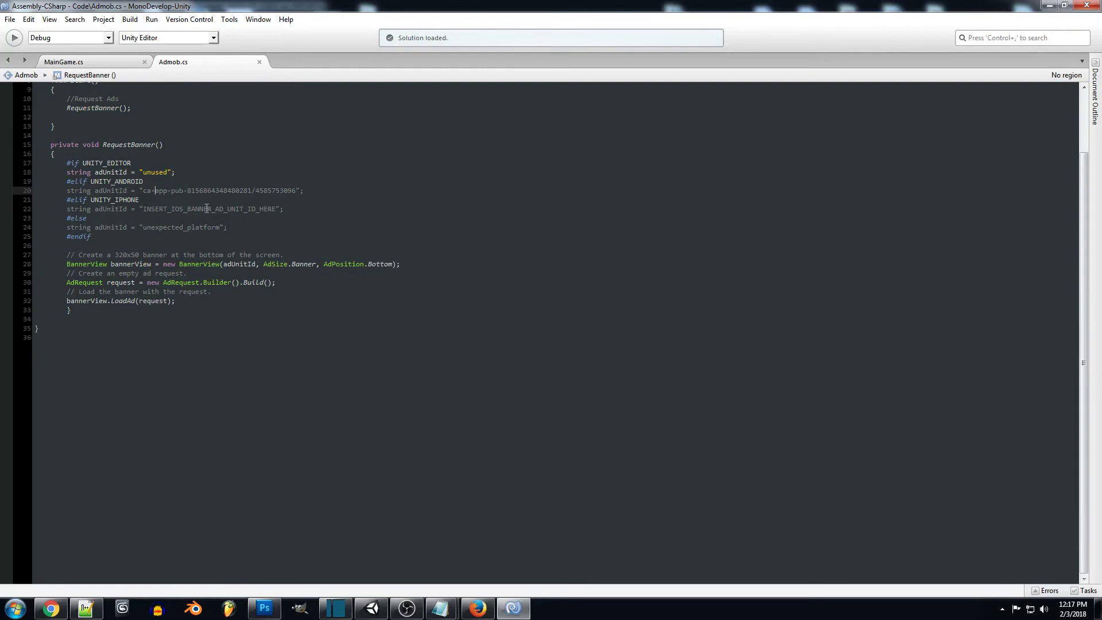
scroll(206, 209, "up", 3)
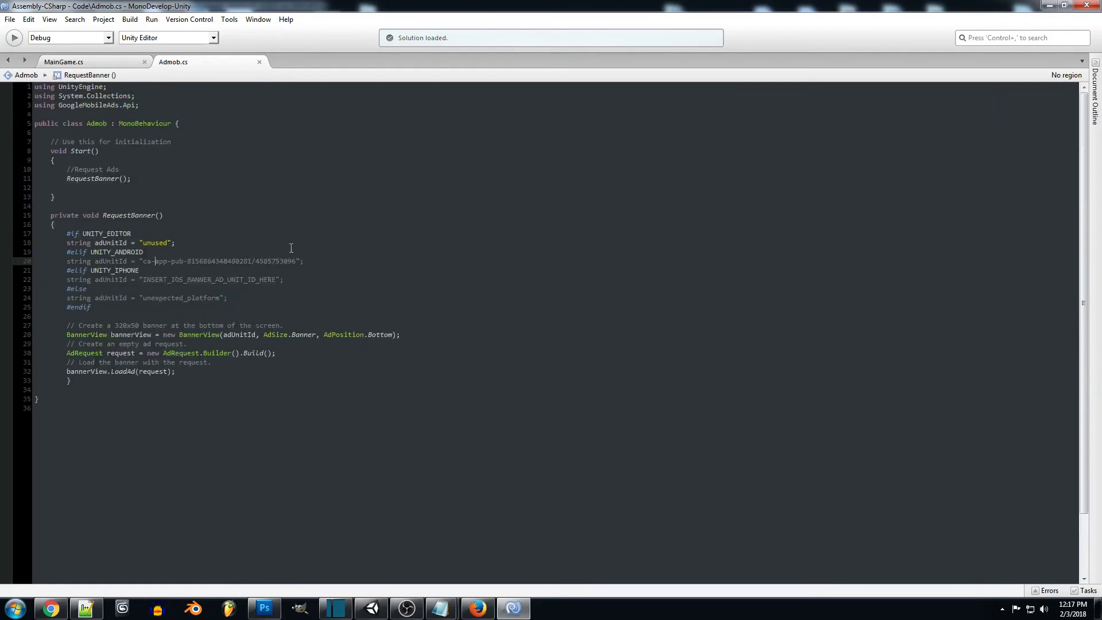
left_click_drag(296, 261, 144, 262)
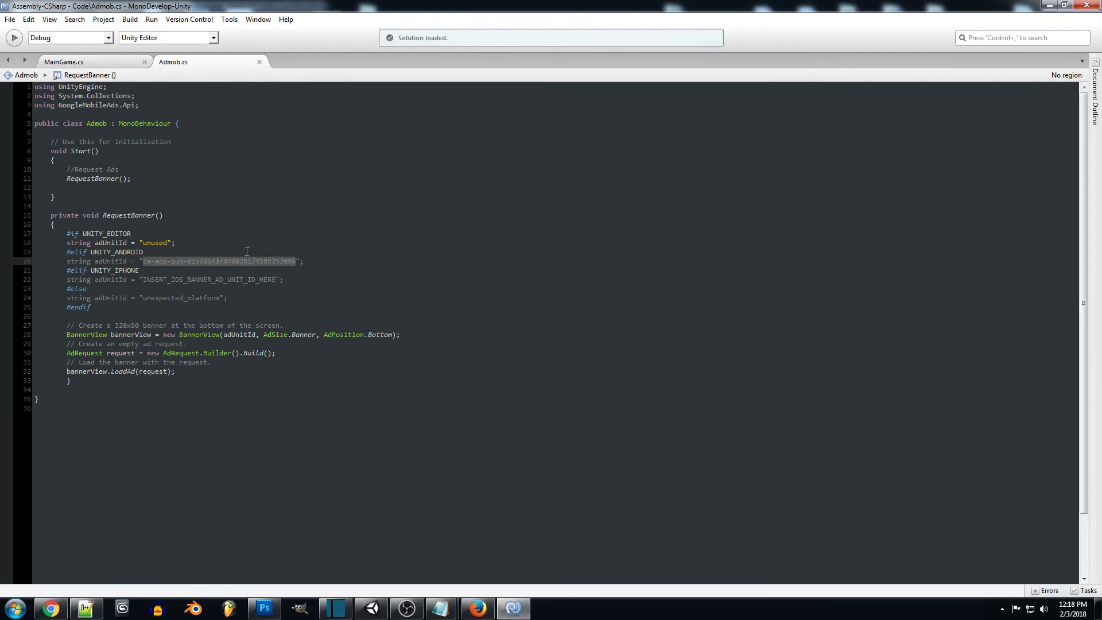
key("Up")
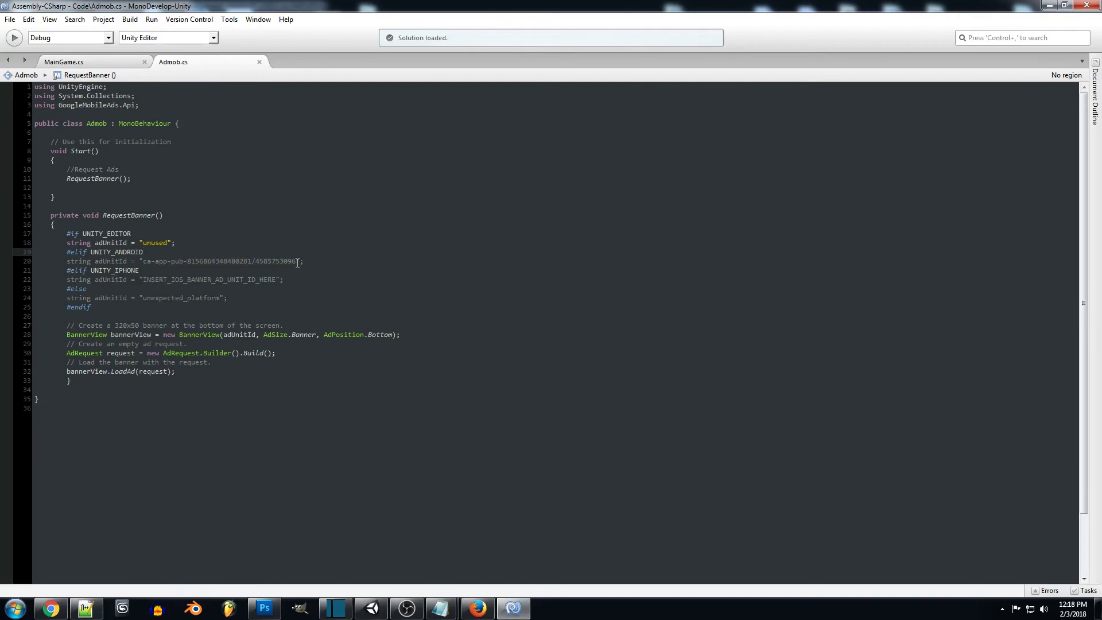
left_click_drag(299, 262, 143, 269)
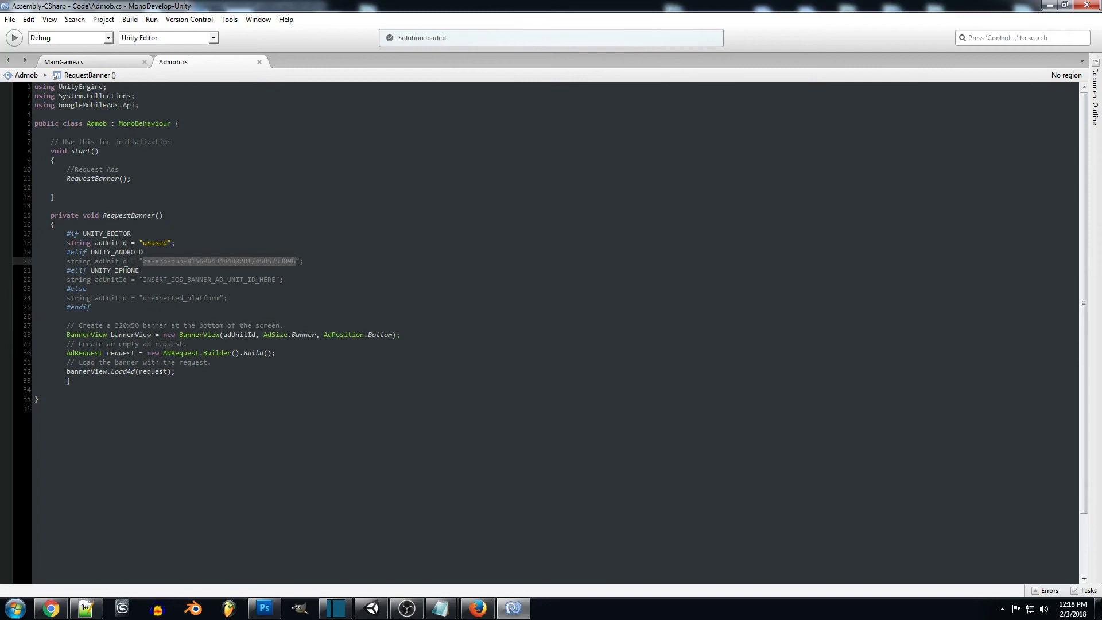
key("Up")
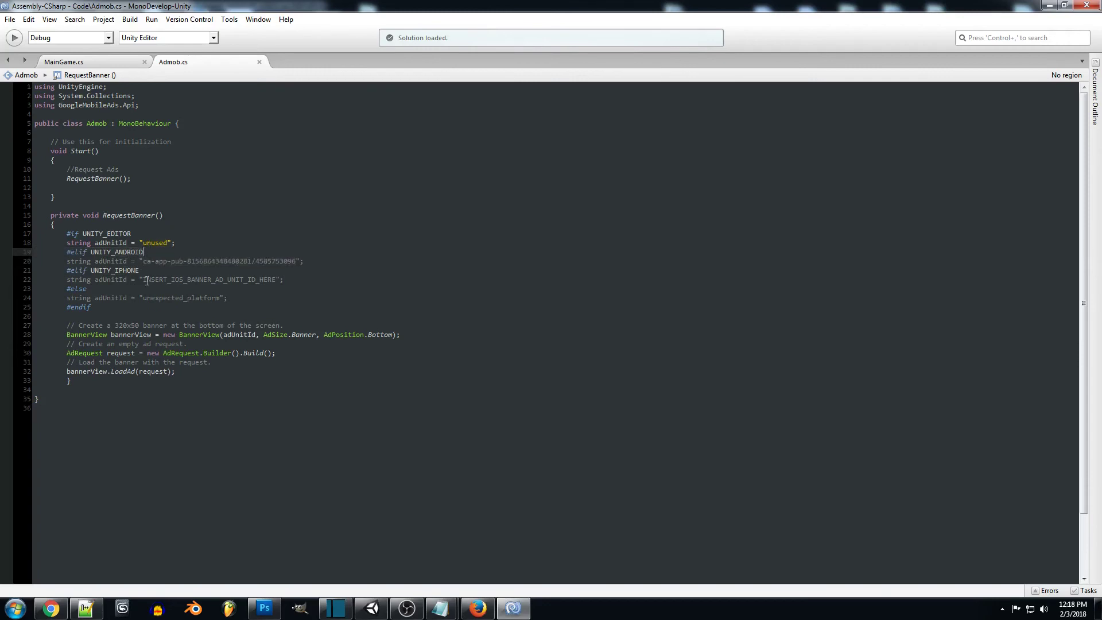
left_click(147, 270)
key("Up")
key("Up")
key("Up")
key("Down")
key("Down")
left_click(183, 254)
left_click_drag(68, 336, 388, 379)
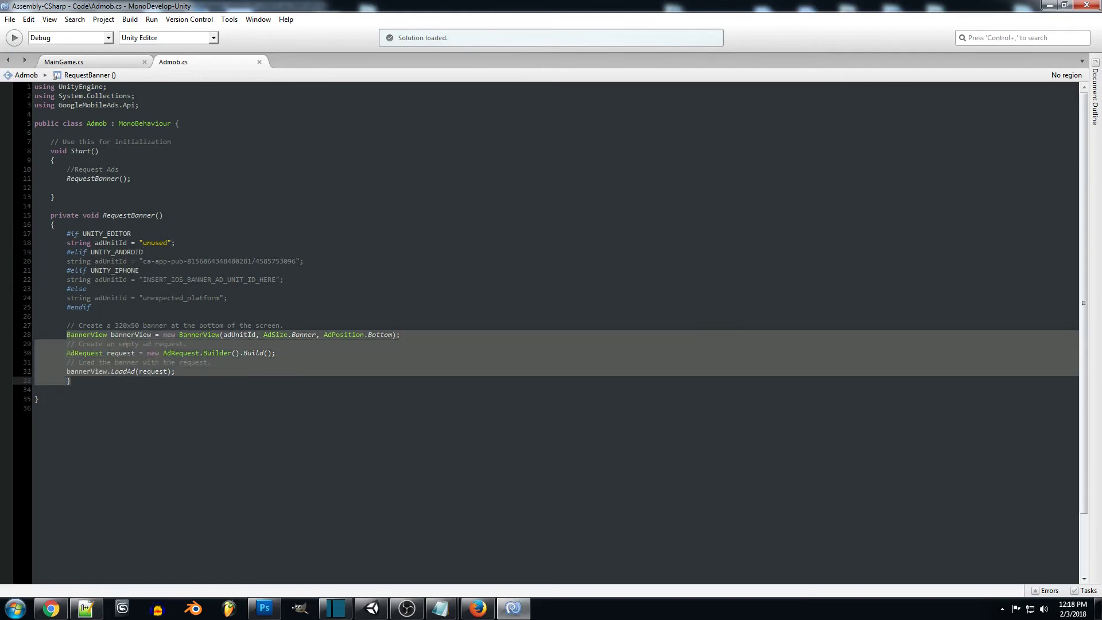
left_click(388, 379)
left_click(256, 373)
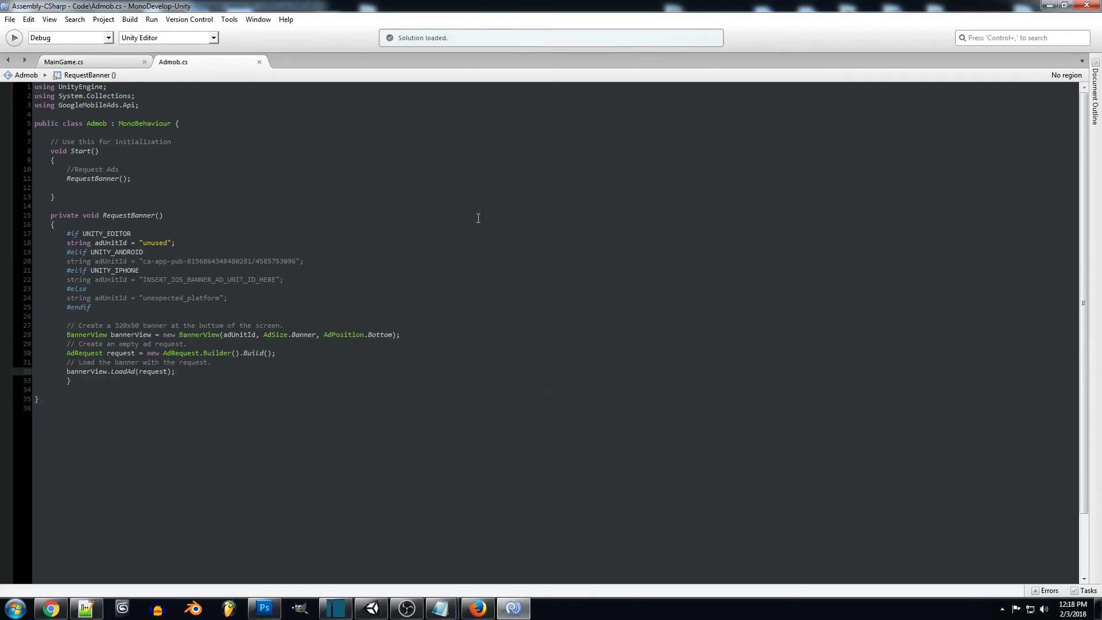
left_click(457, 257)
left_click(438, 317)
left_click(451, 252)
Leave the Start method in MonoDevelop and switch back to the Unity editor
left_click(425, 162)
left_click(371, 608)
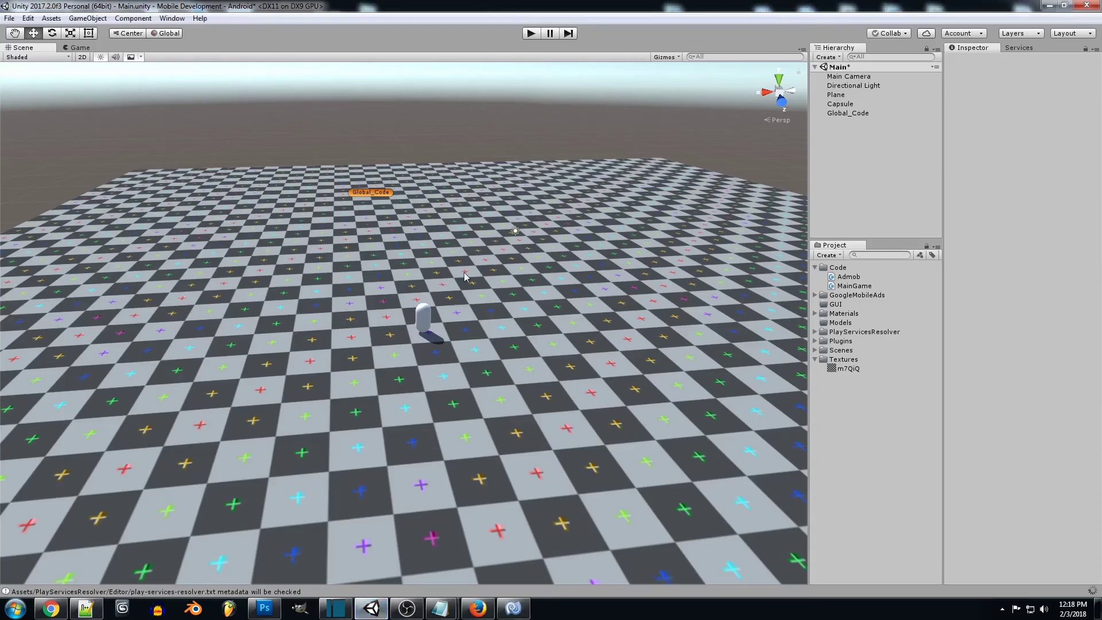